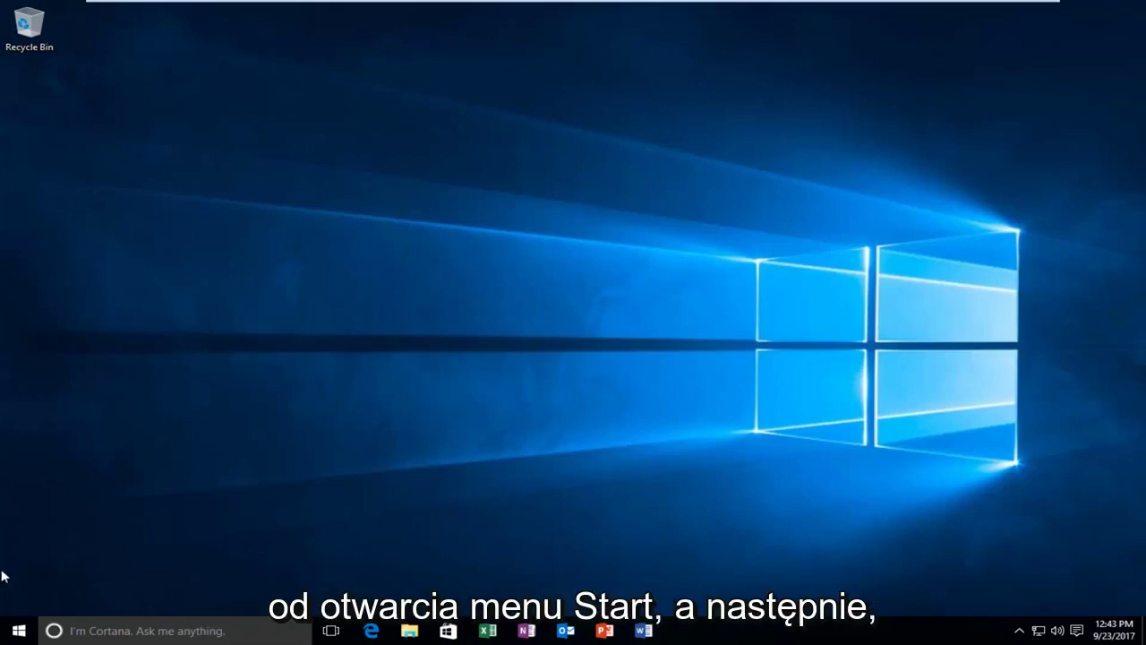
# - Search the Start menu for 'group' so 'Edit group policy' shows, after 'gpedit' returned only web results
pyautogui.click(20, 632)
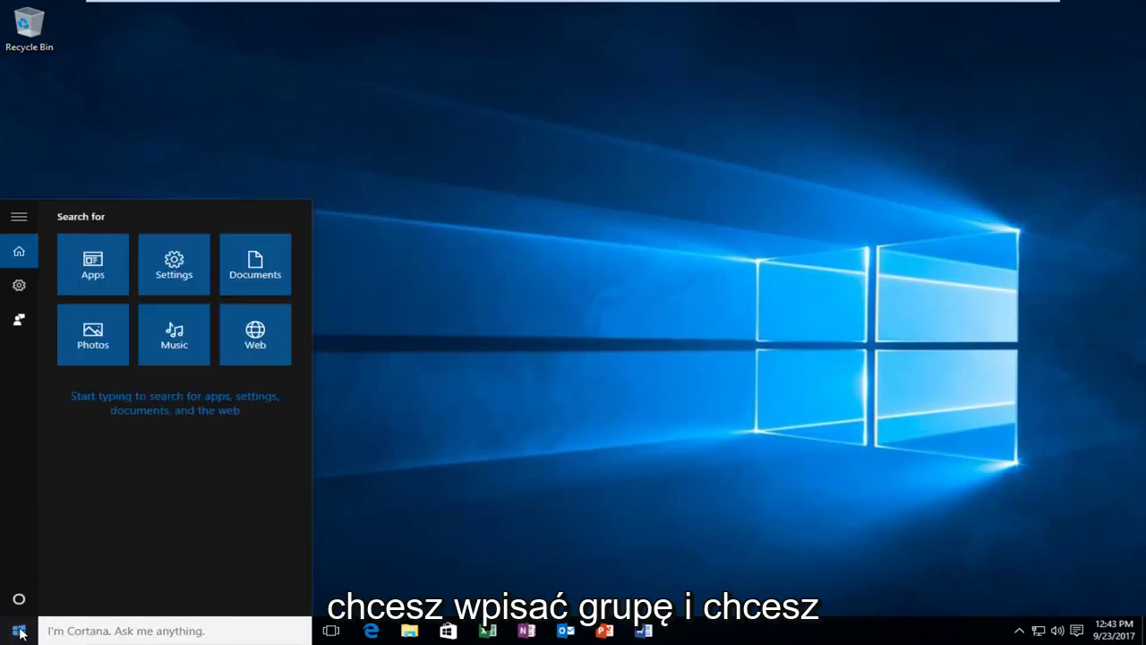
pyautogui.write('gpedit')
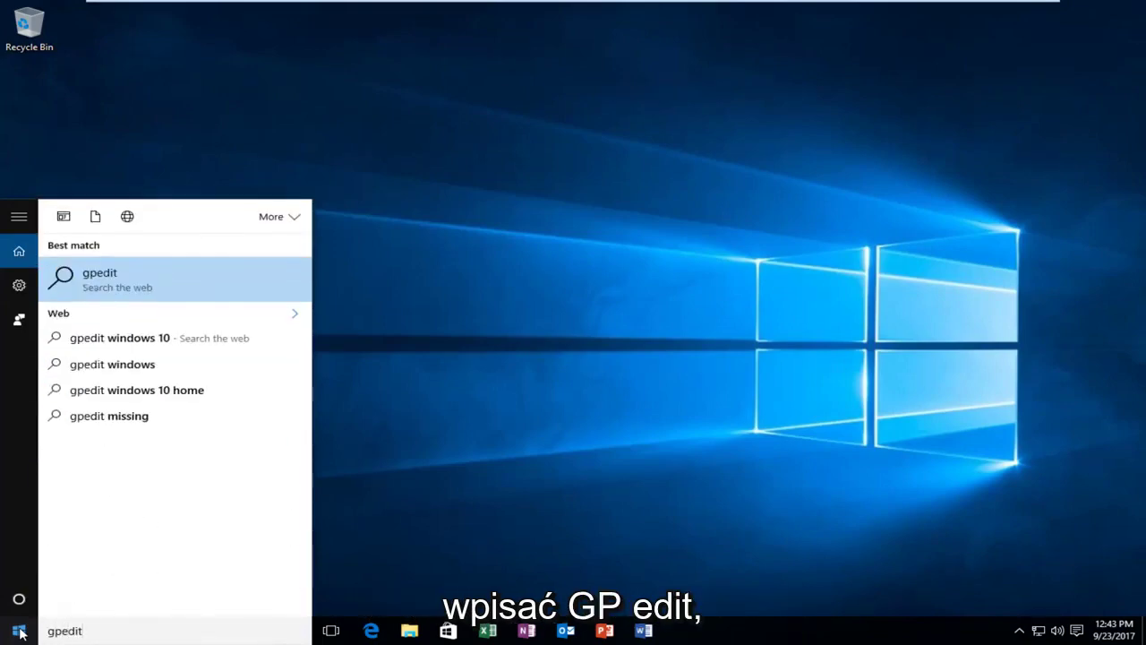
pyautogui.click(427, 421)
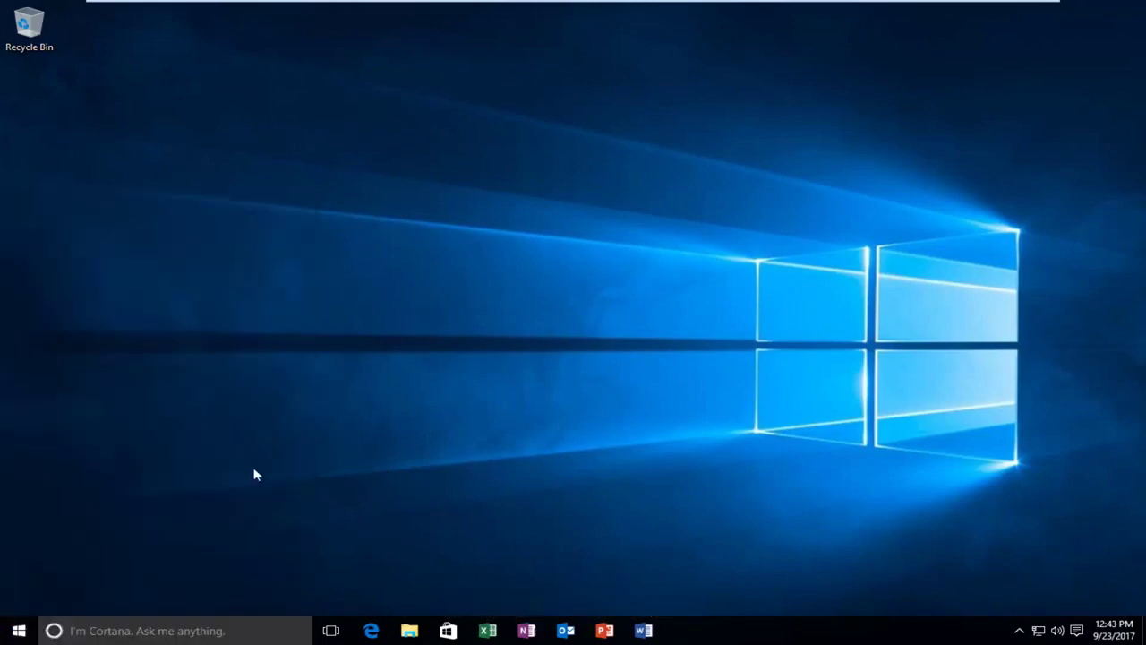
pyautogui.click(19, 631)
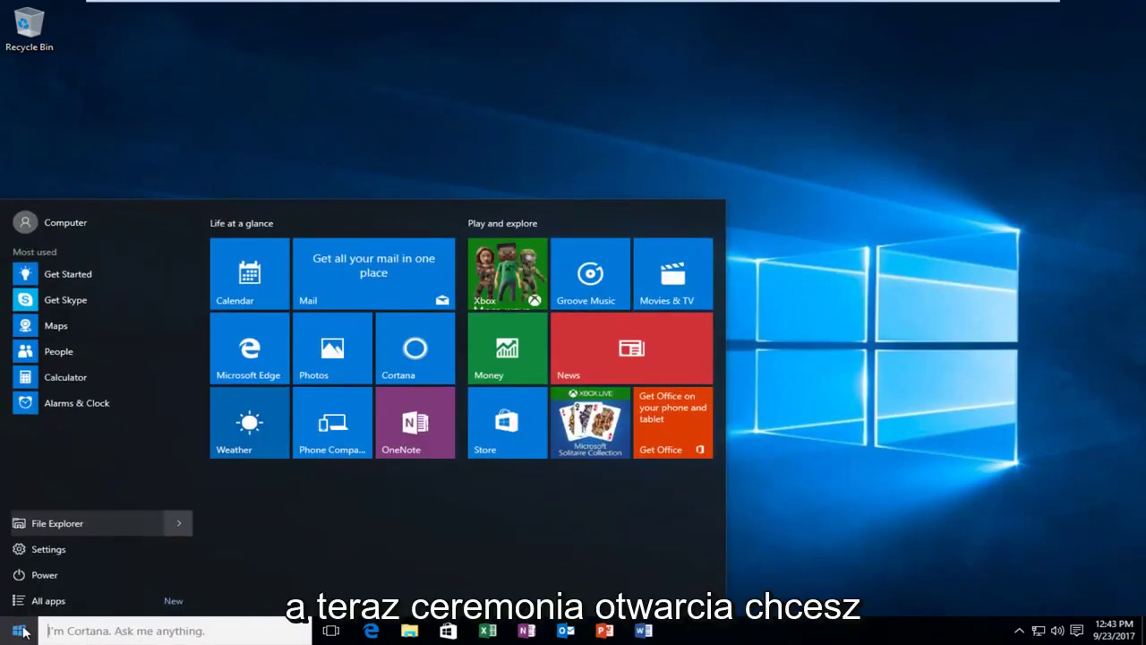
pyautogui.write('group')
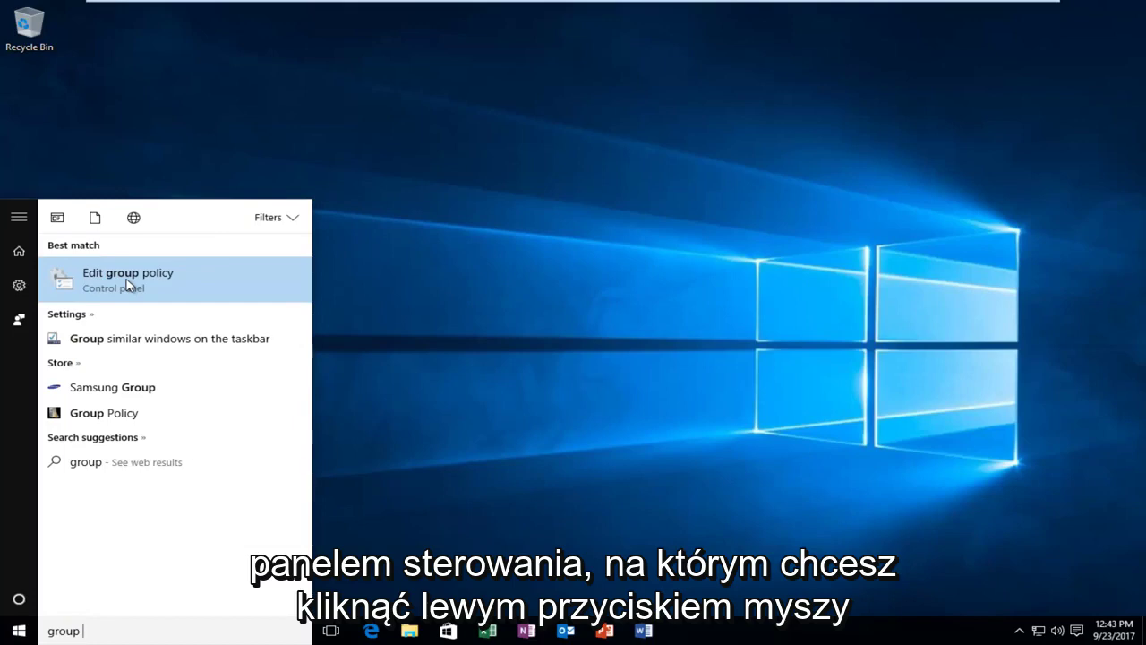
# - Launch Edit group policy, enlarge its window, and select User Configuration in the overview
pyautogui.click(129, 284)
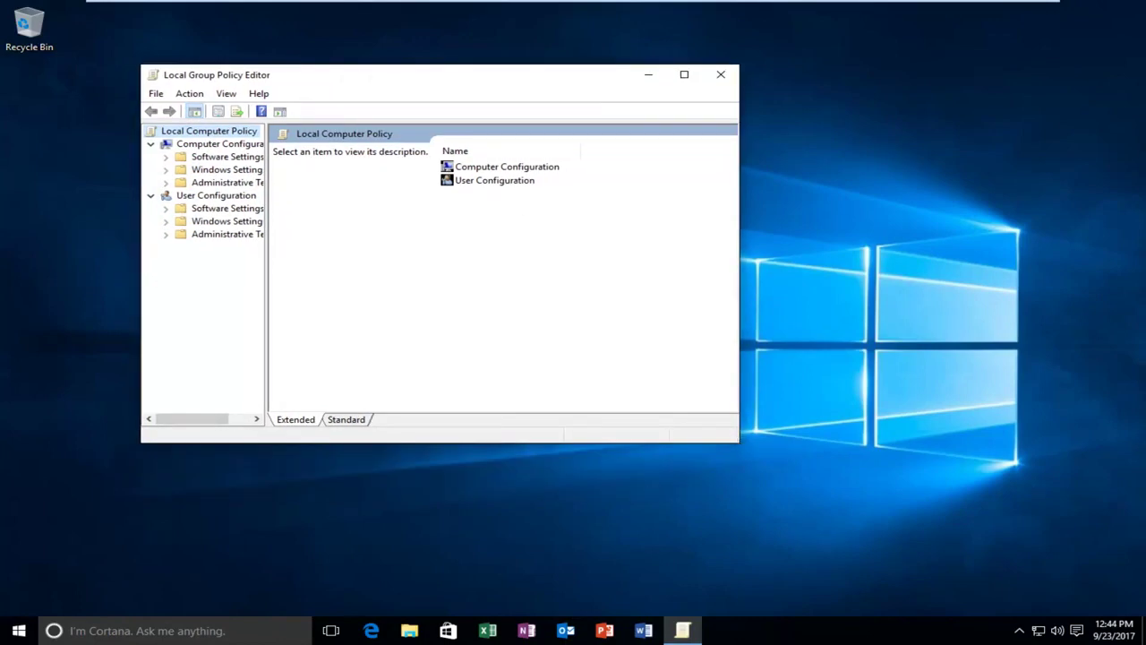
pyautogui.moveTo(738, 442); pyautogui.dragTo(1027, 557)
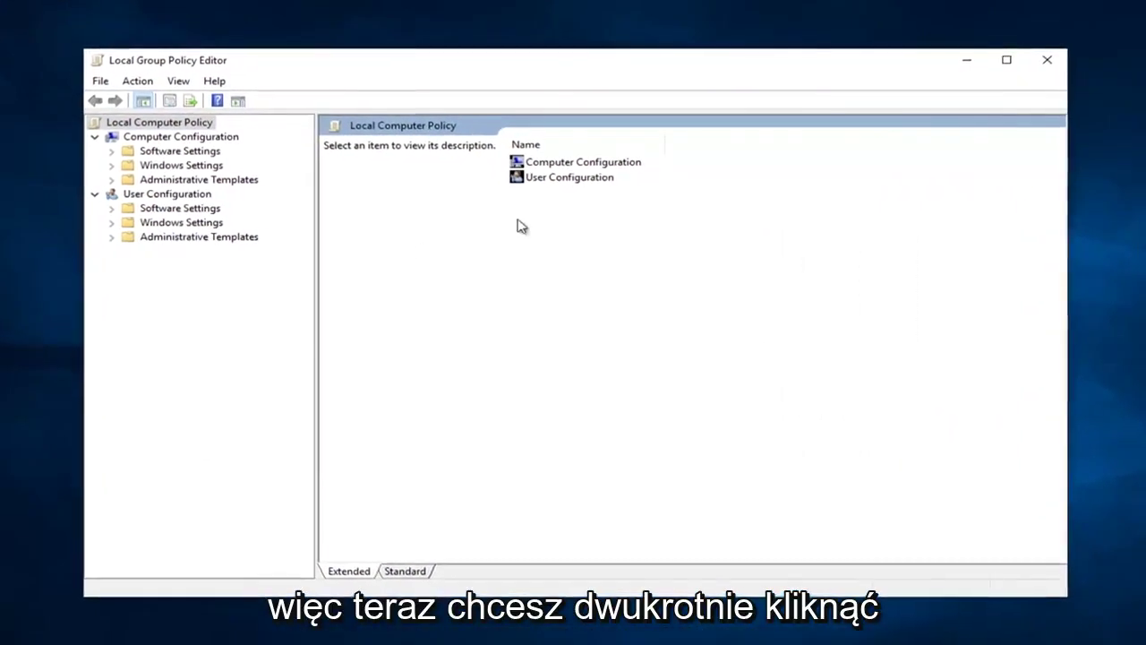
pyautogui.click(568, 178)
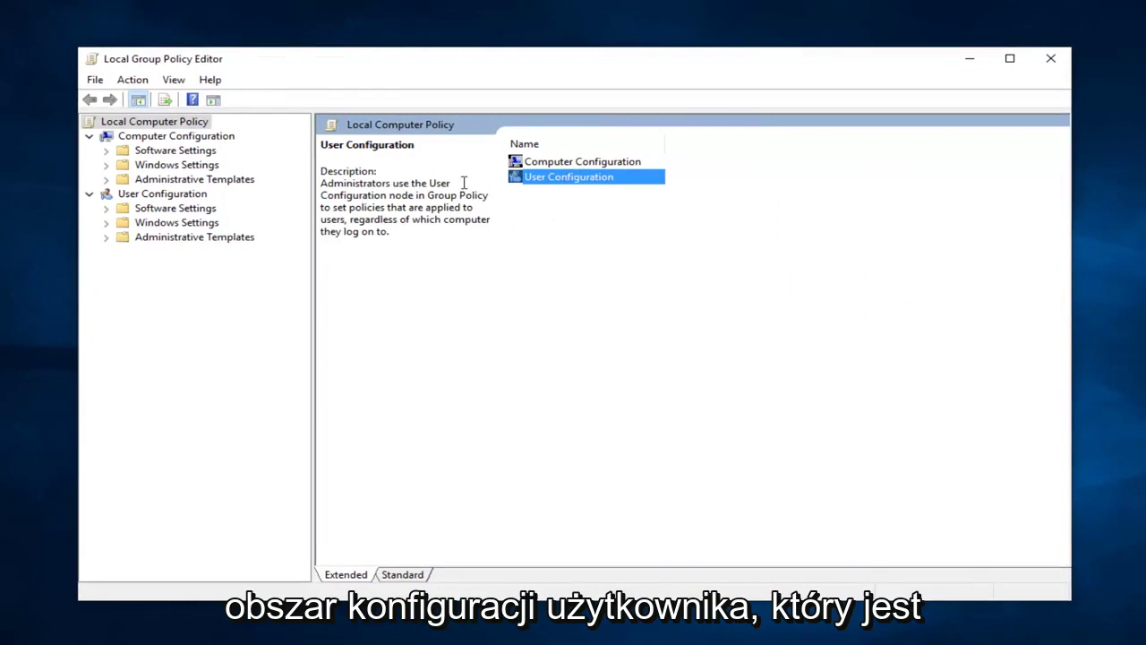
pyautogui.click(122, 123)
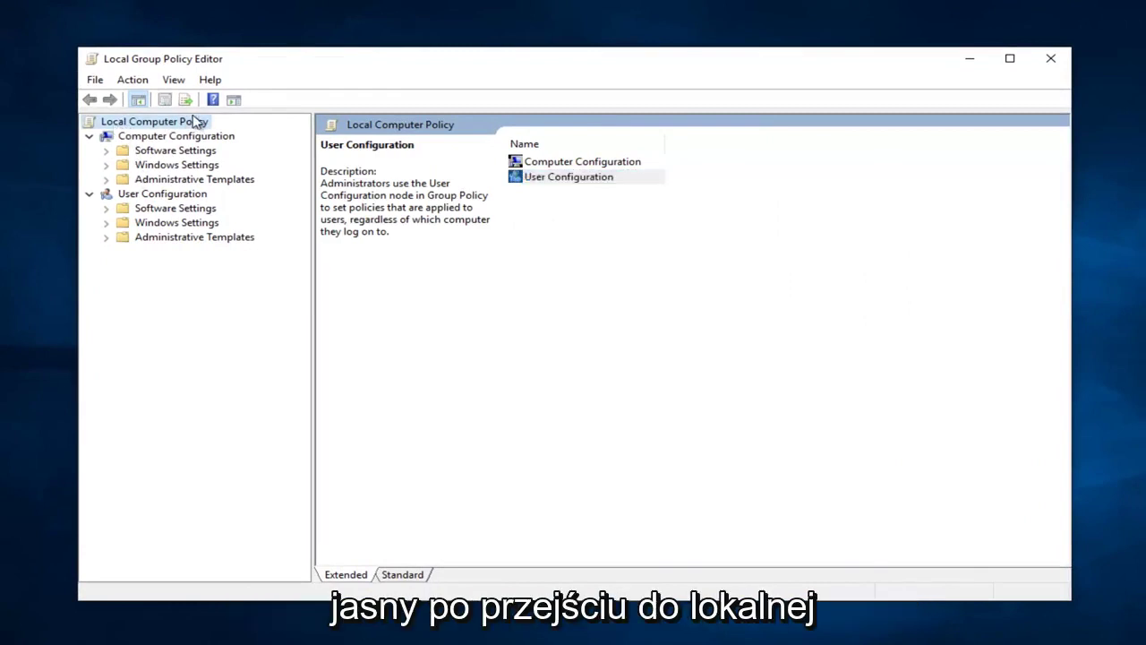
pyautogui.click(530, 180)
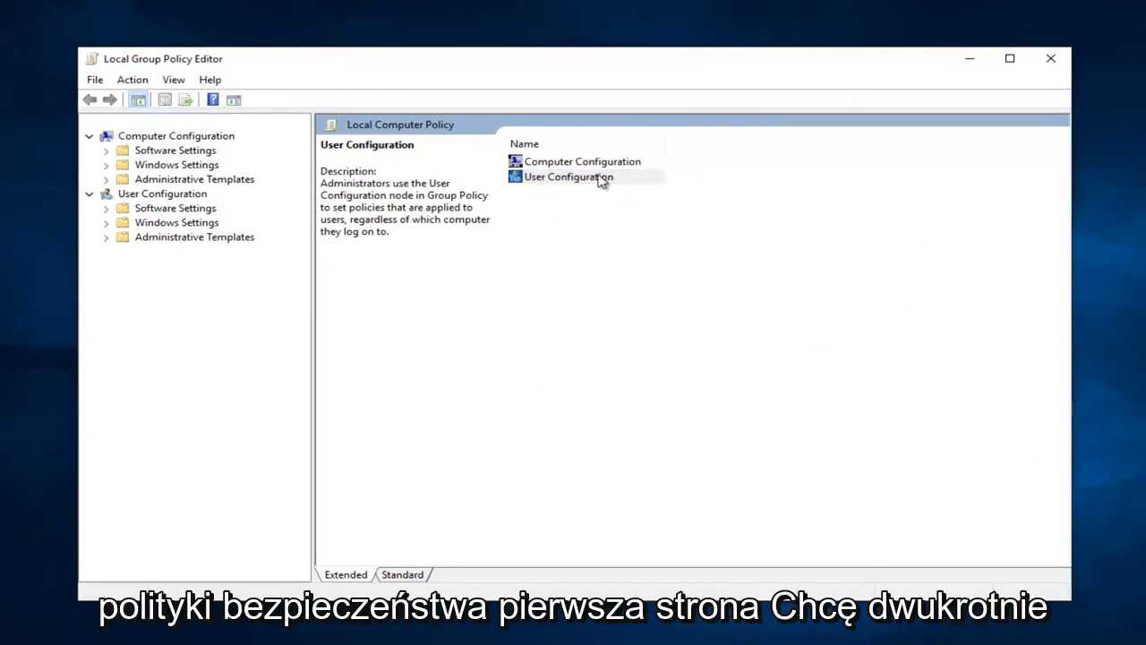
# - Drill through User Configuration > Administrative Templates > Windows Components > Attachment Manager
pyautogui.doubleClick(556, 183)
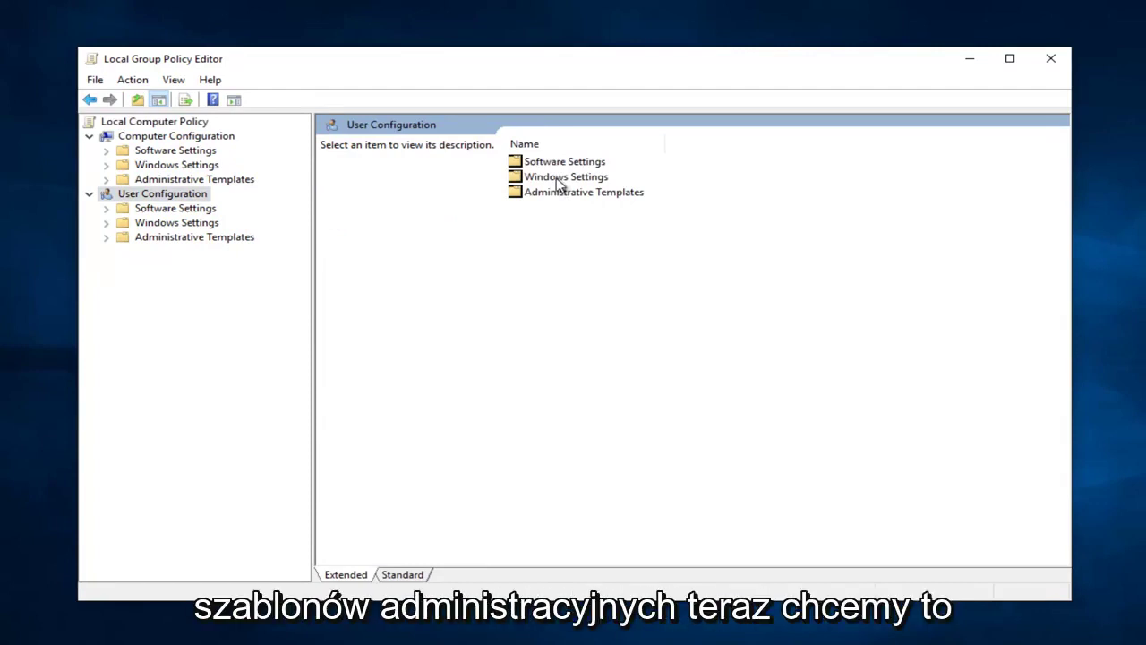
pyautogui.doubleClick(562, 194)
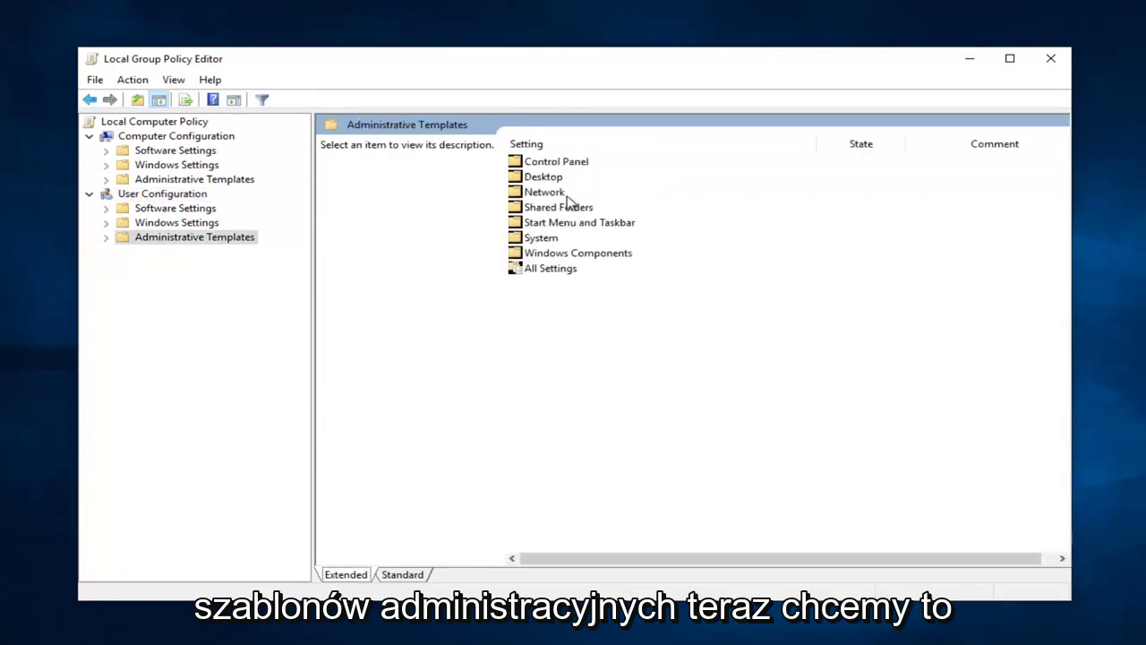
pyautogui.doubleClick(562, 254)
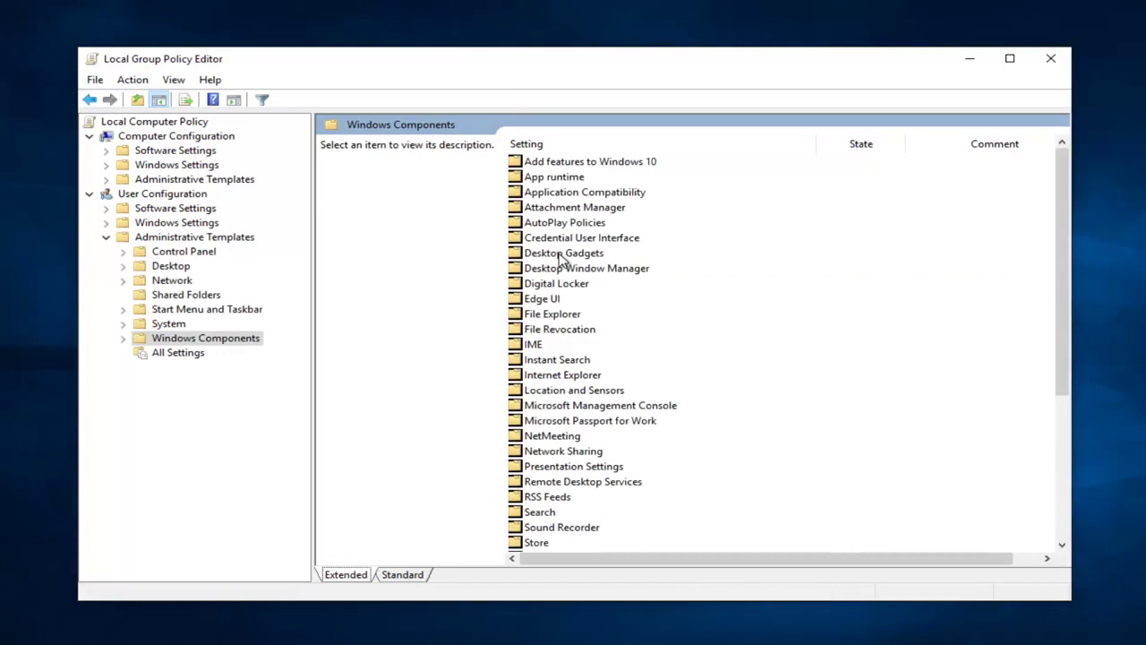
pyautogui.doubleClick(544, 207)
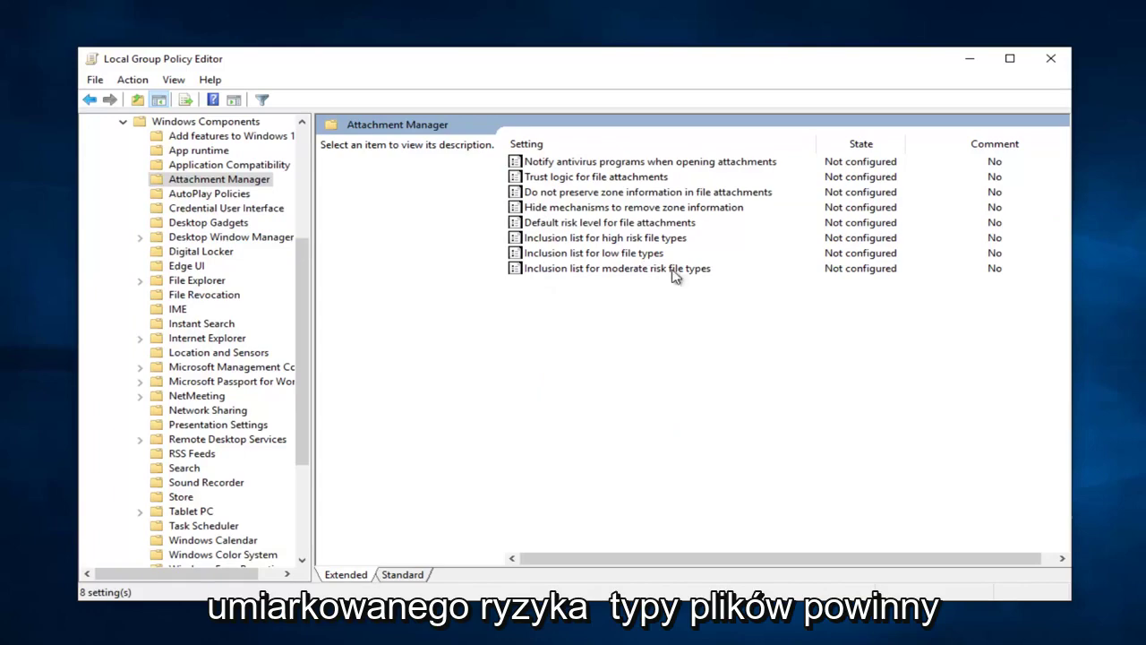
# - Set 'Inclusion list for moderate risk file types' to Enabled with .exe in Options, then Apply and OK
pyautogui.click(617, 271)
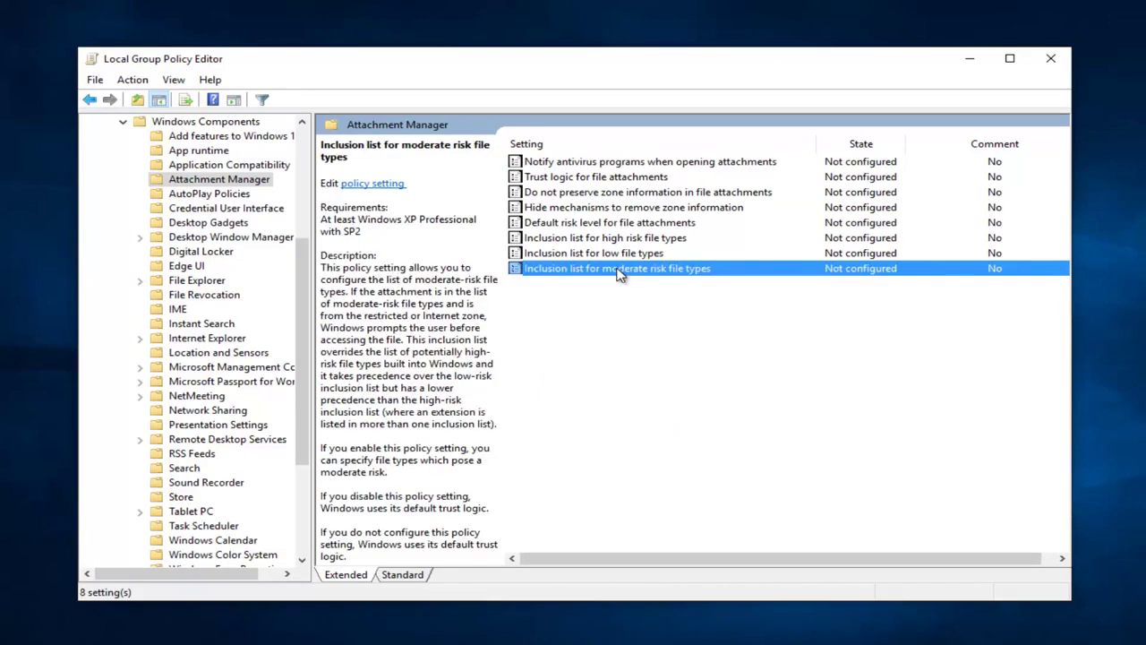
pyautogui.doubleClick(586, 269)
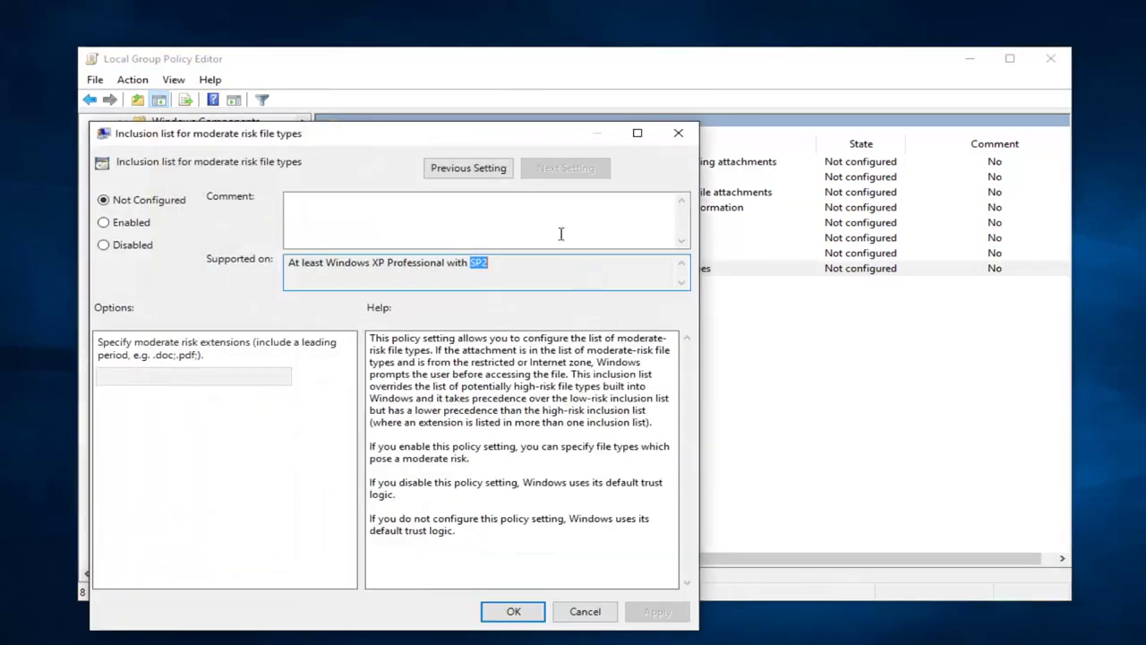
pyautogui.moveTo(407, 124); pyautogui.dragTo(561, 80)
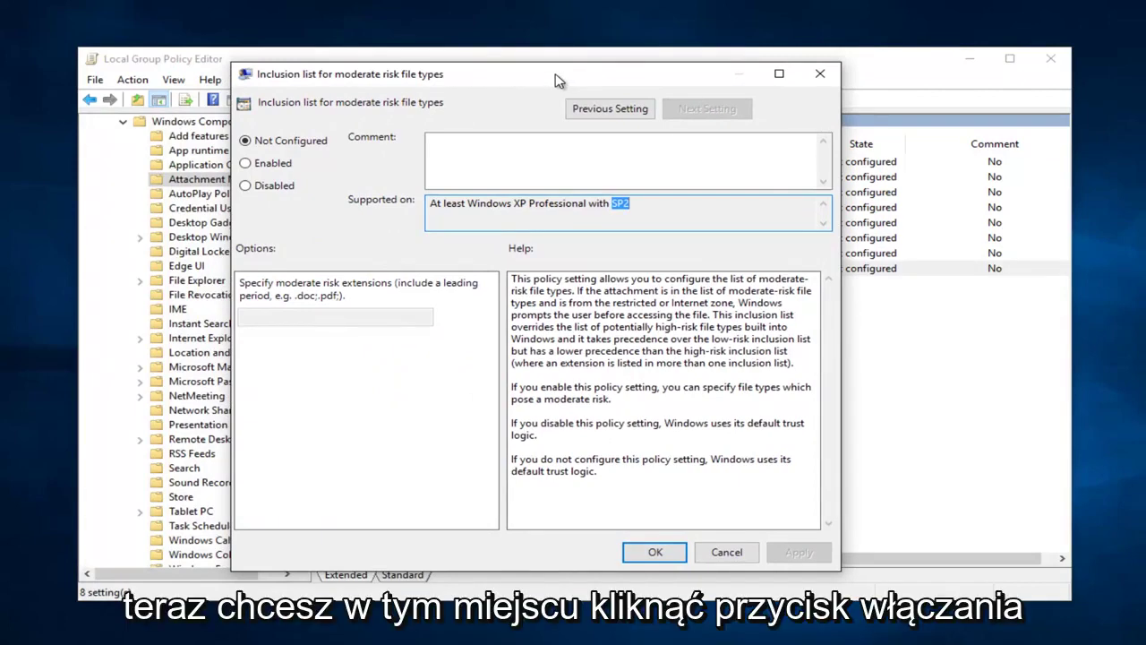
pyautogui.click(257, 170)
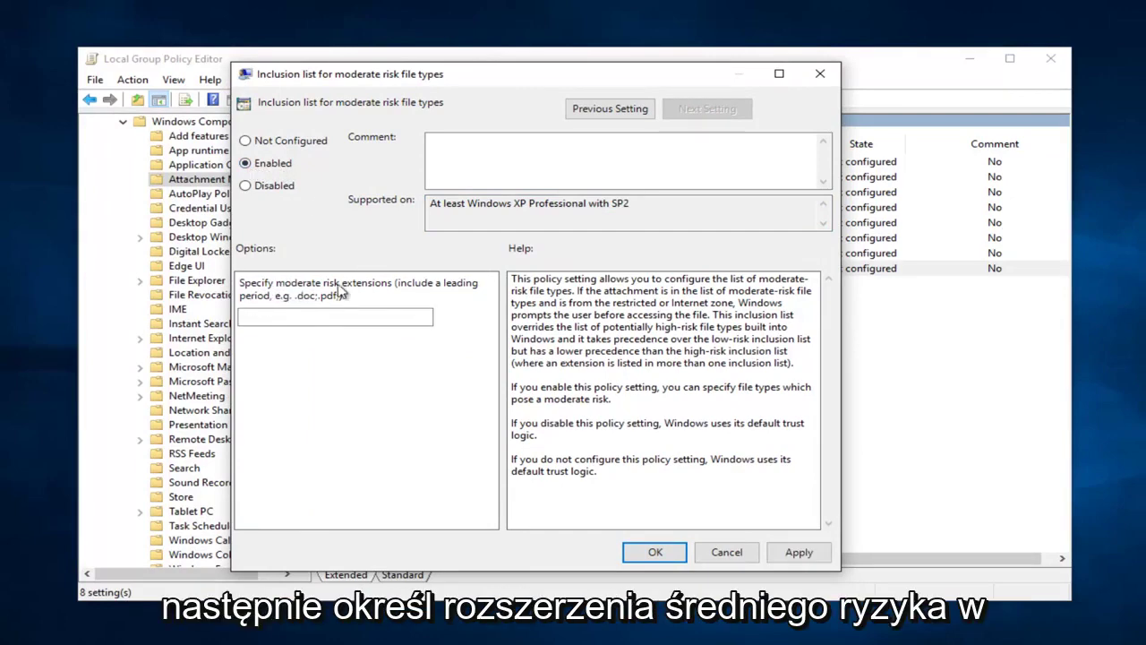
pyautogui.click(296, 318)
pyautogui.write('.exe')
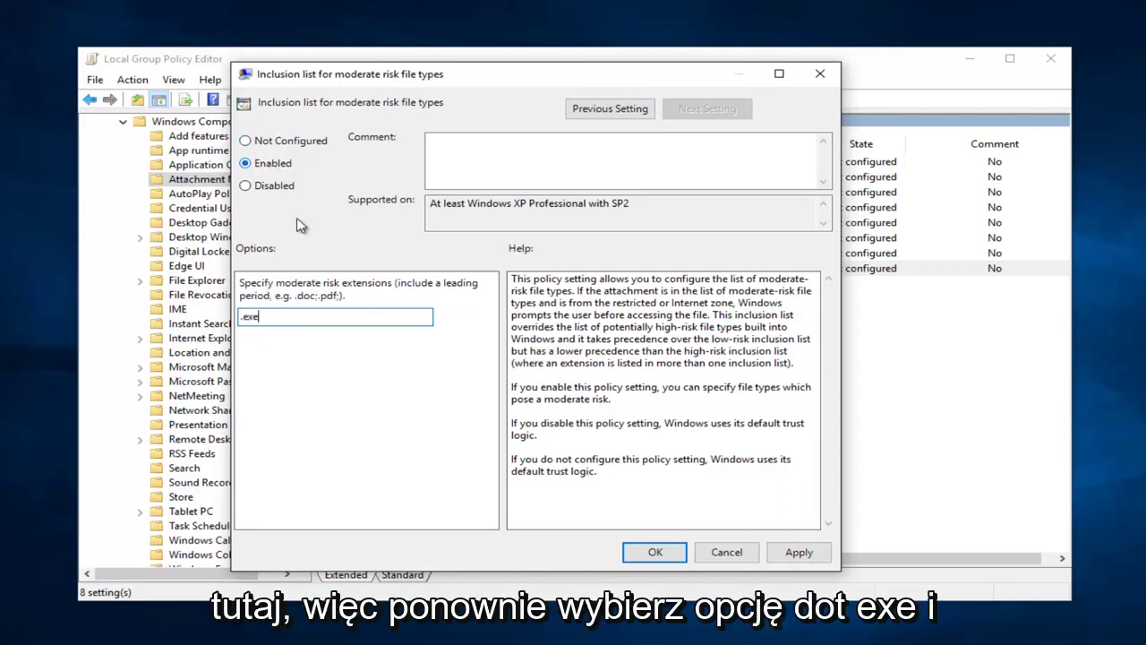
pyautogui.click(783, 553)
pyautogui.click(657, 550)
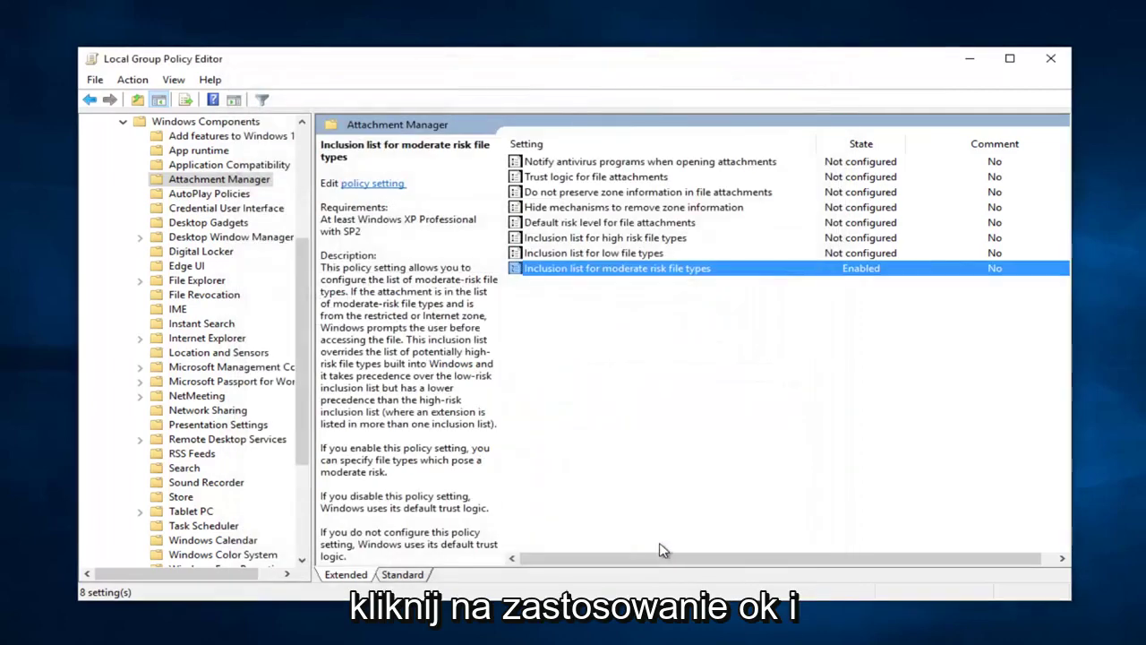
pyautogui.click(655, 383)
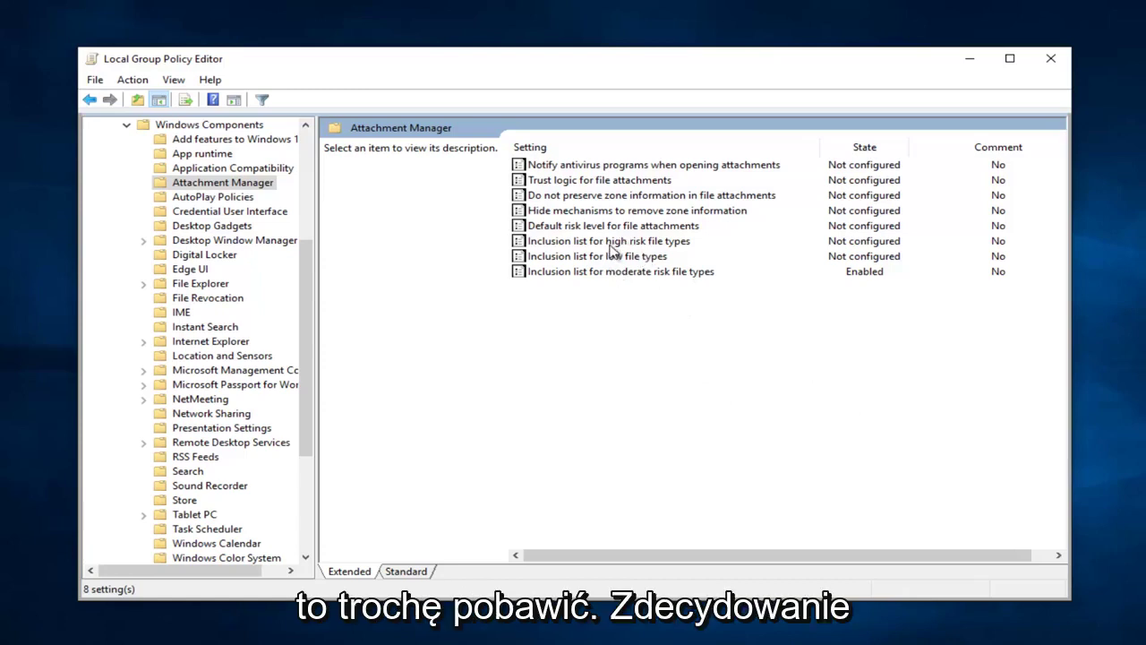
pyautogui.click(612, 241)
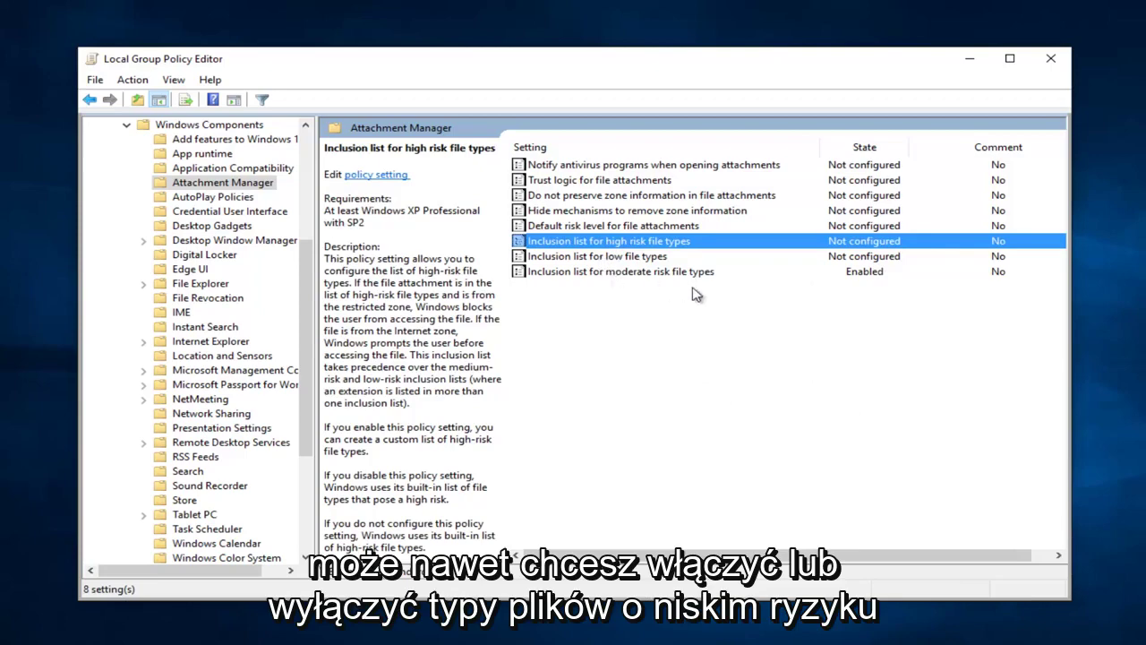
pyautogui.click(626, 257)
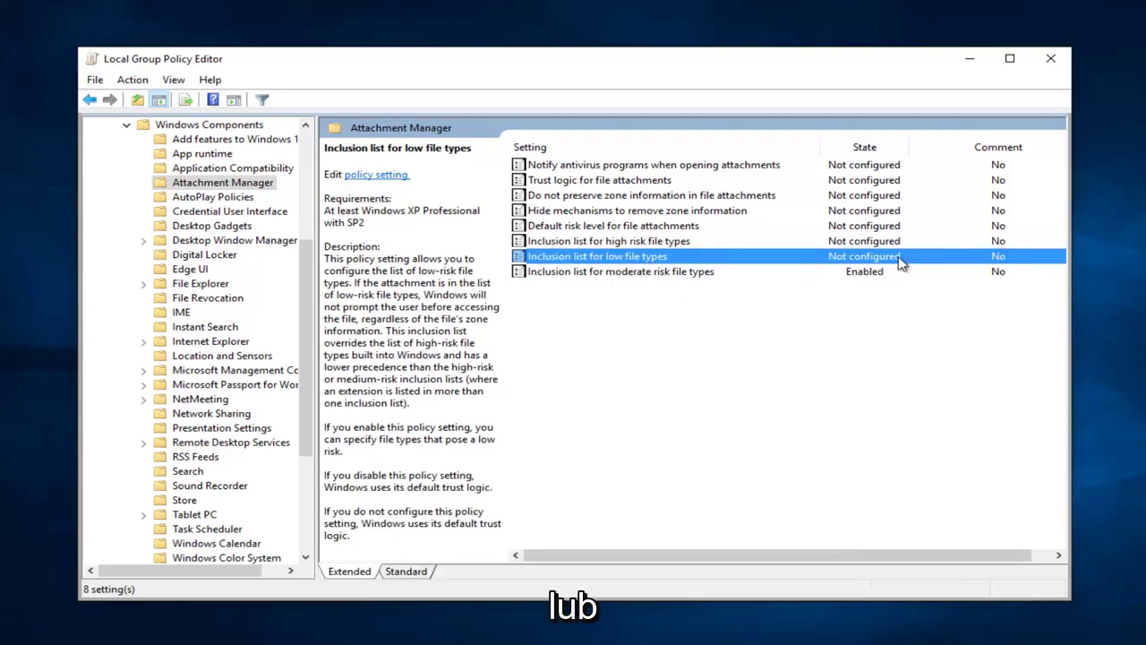
pyautogui.click(656, 273)
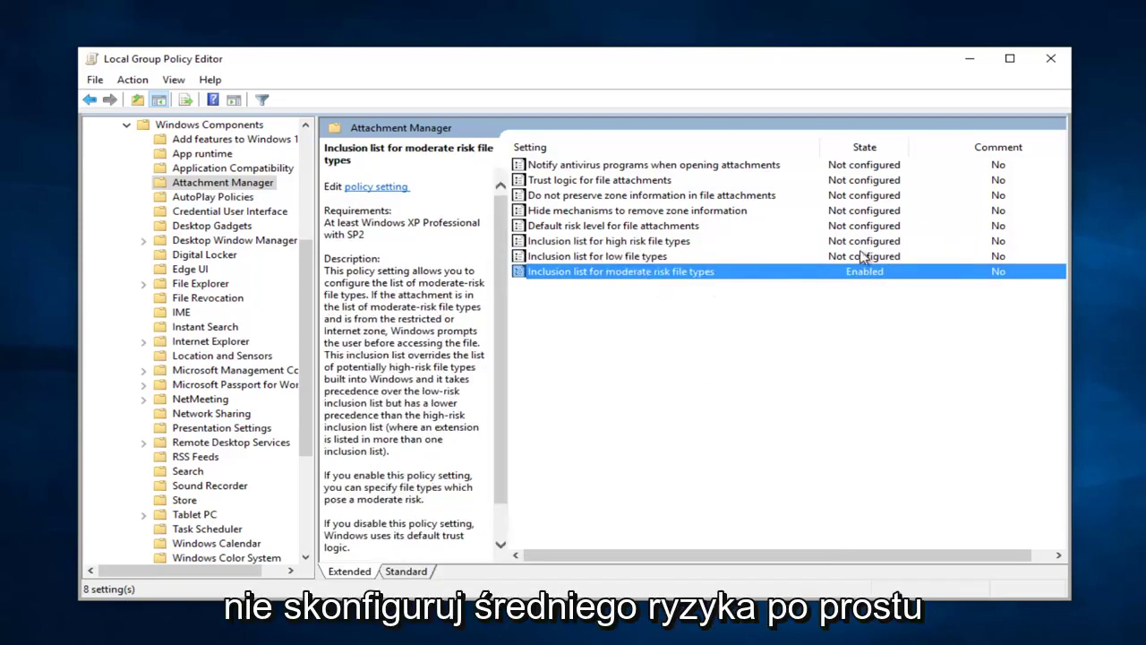